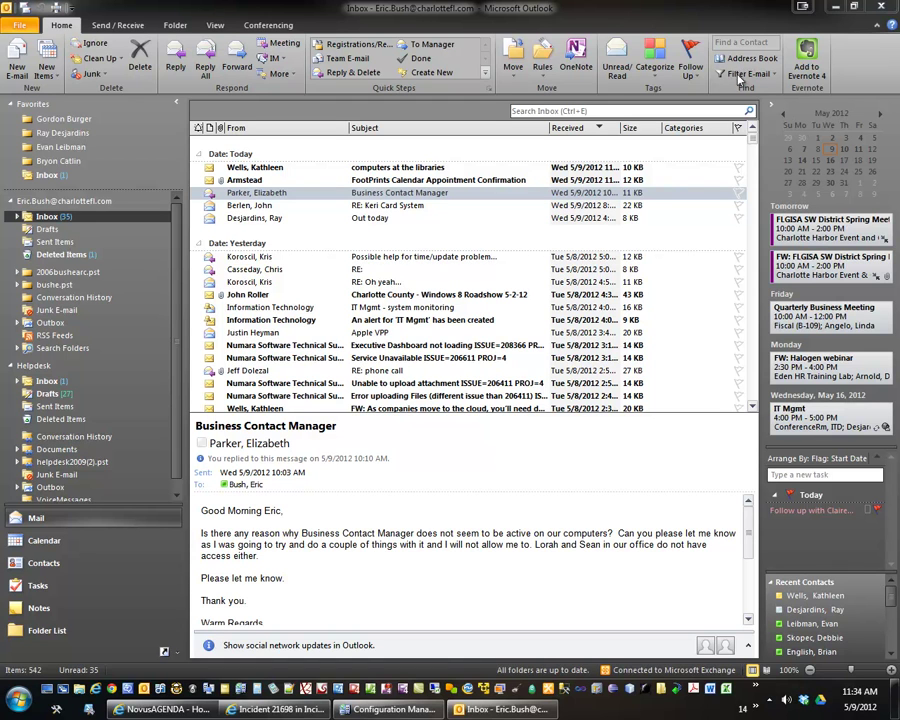
Expand the Inbox in the Navigation Pane to list its subfolders
click(16, 216)
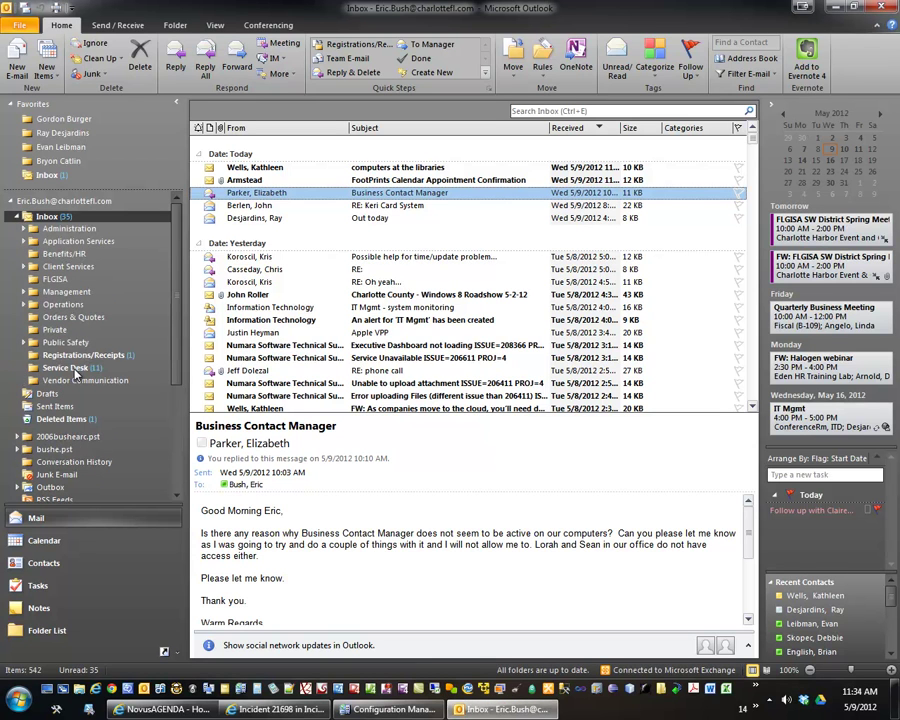
click(16, 217)
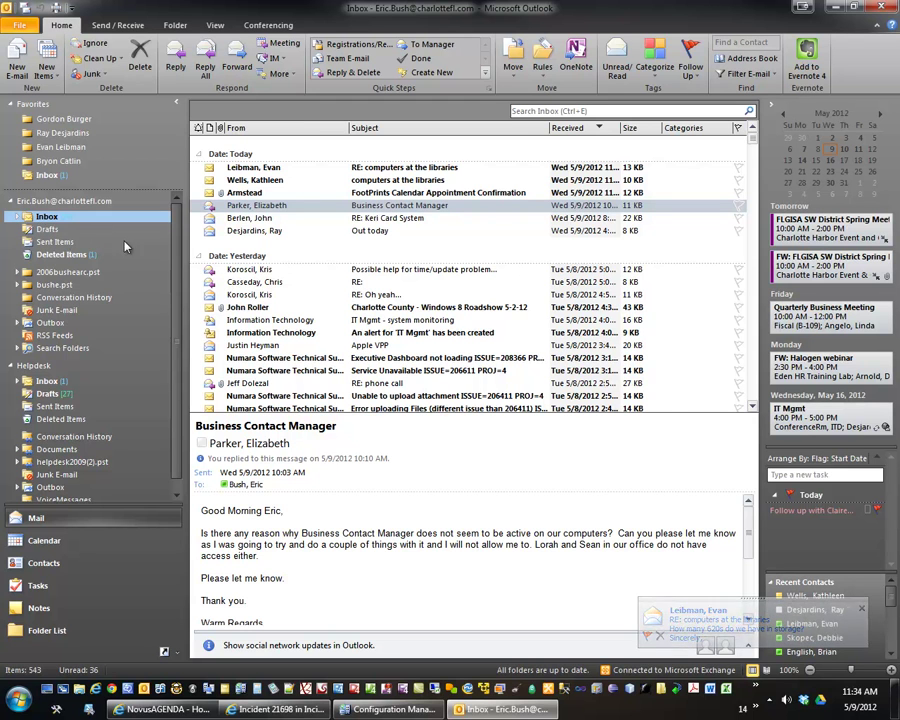
click(58, 242)
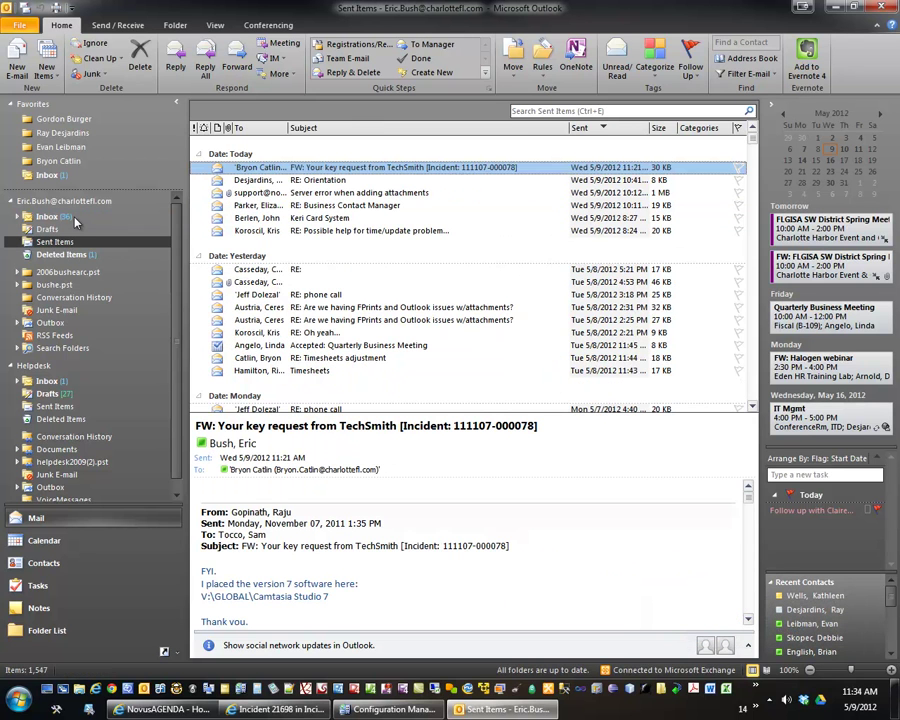
click(70, 220)
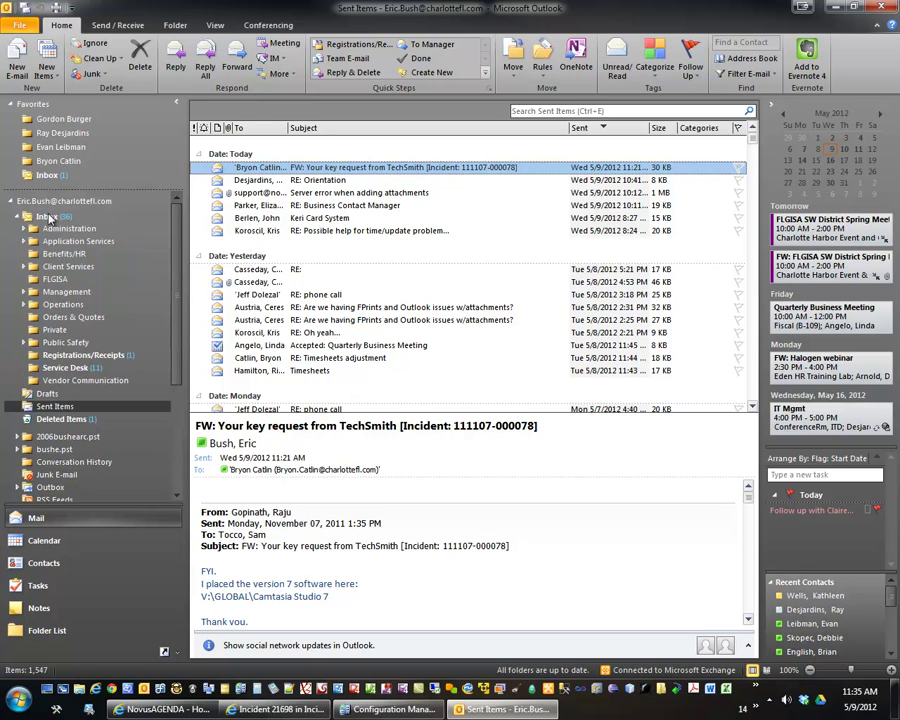
click(45, 216)
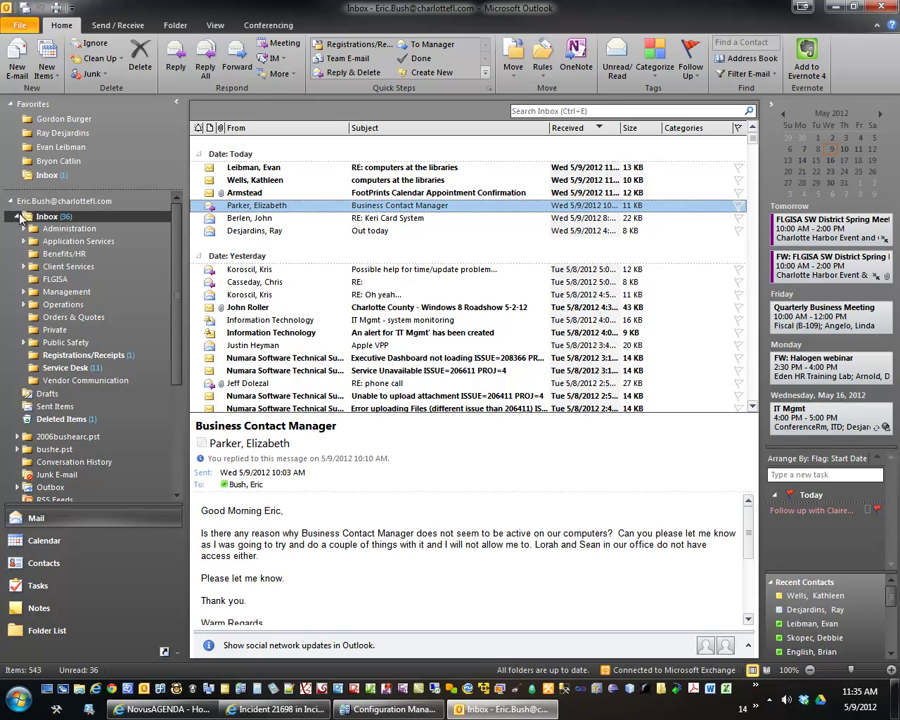
click(23, 292)
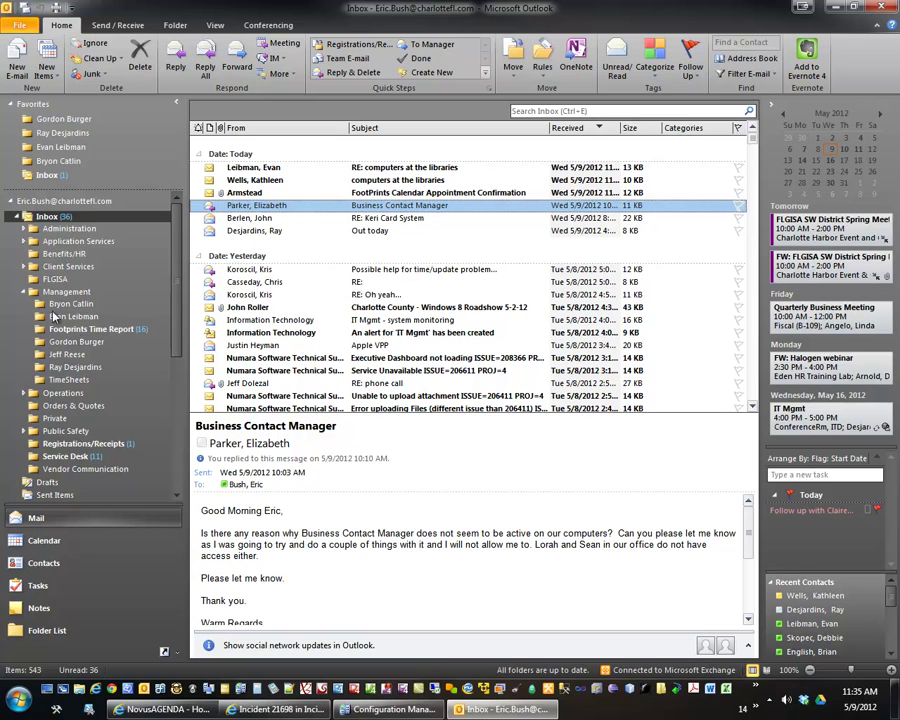
click(24, 393)
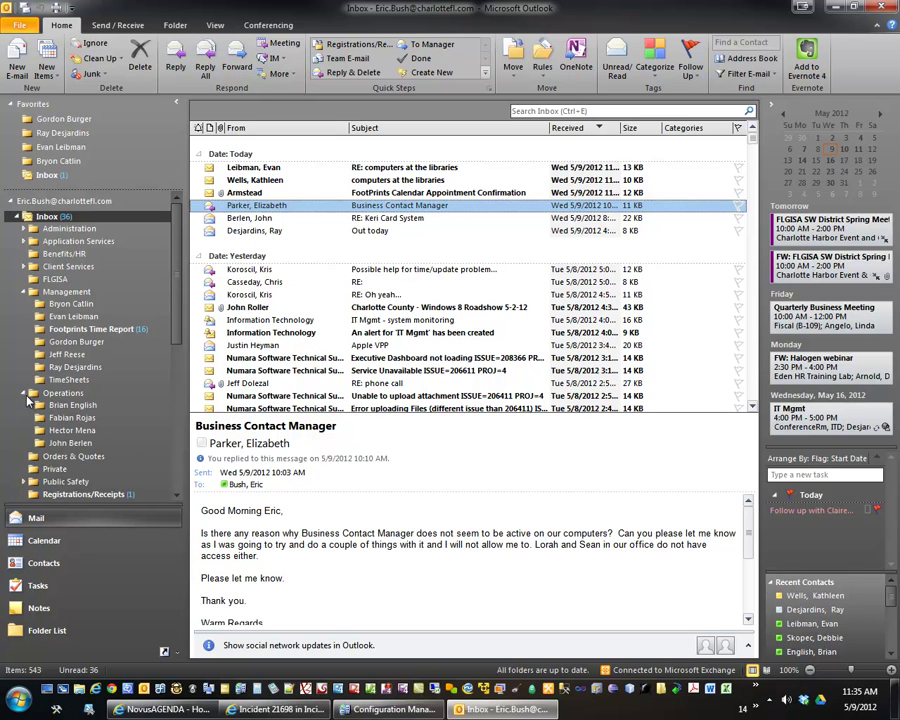
click(24, 481)
scroll(100, 405, down, 3)
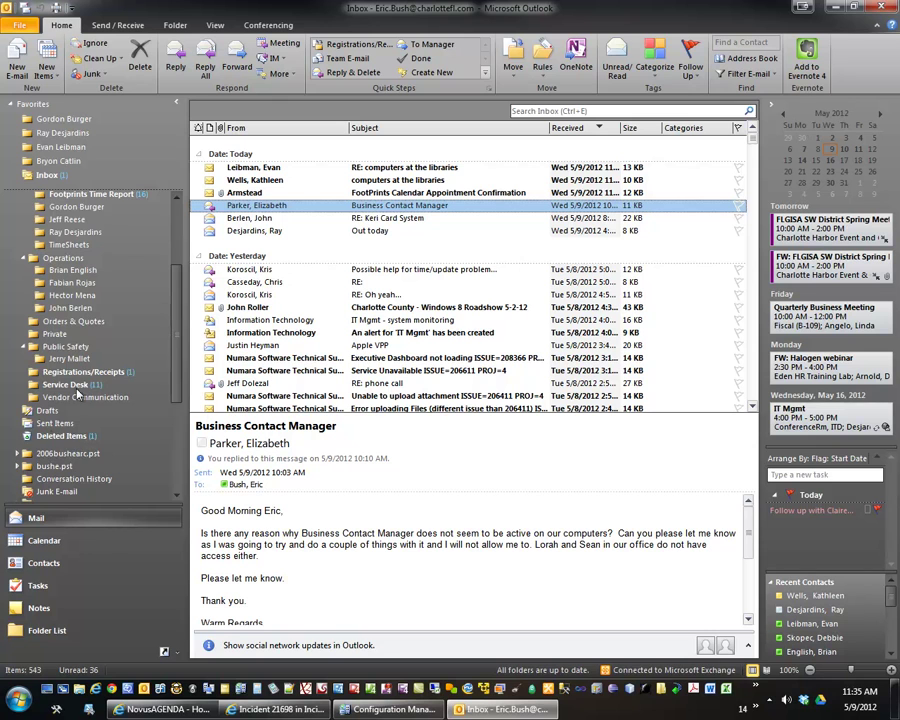
scroll(30, 298, up, 3)
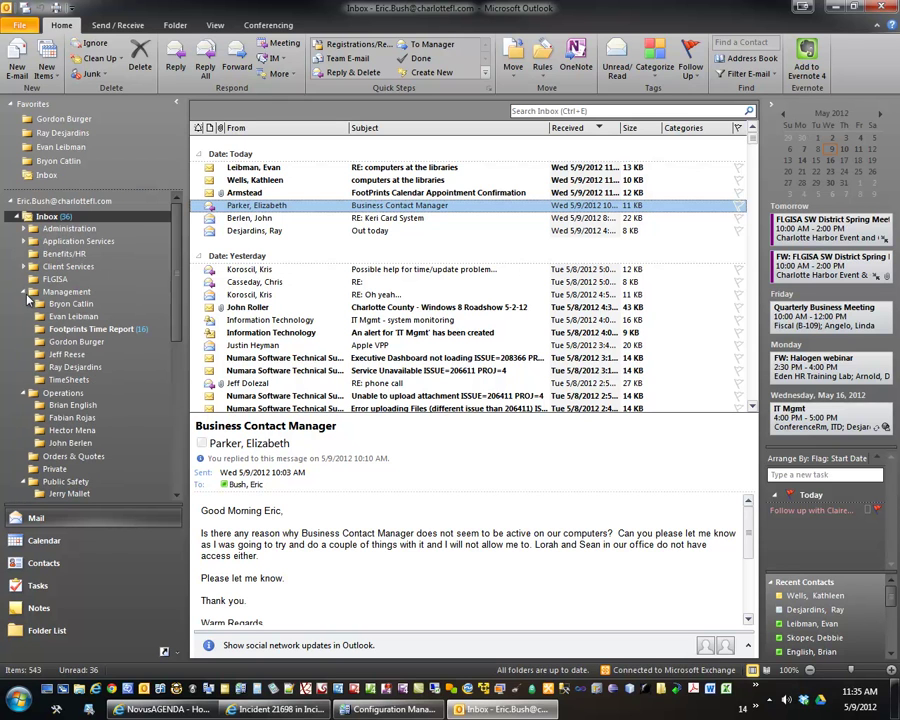
click(26, 293)
click(25, 305)
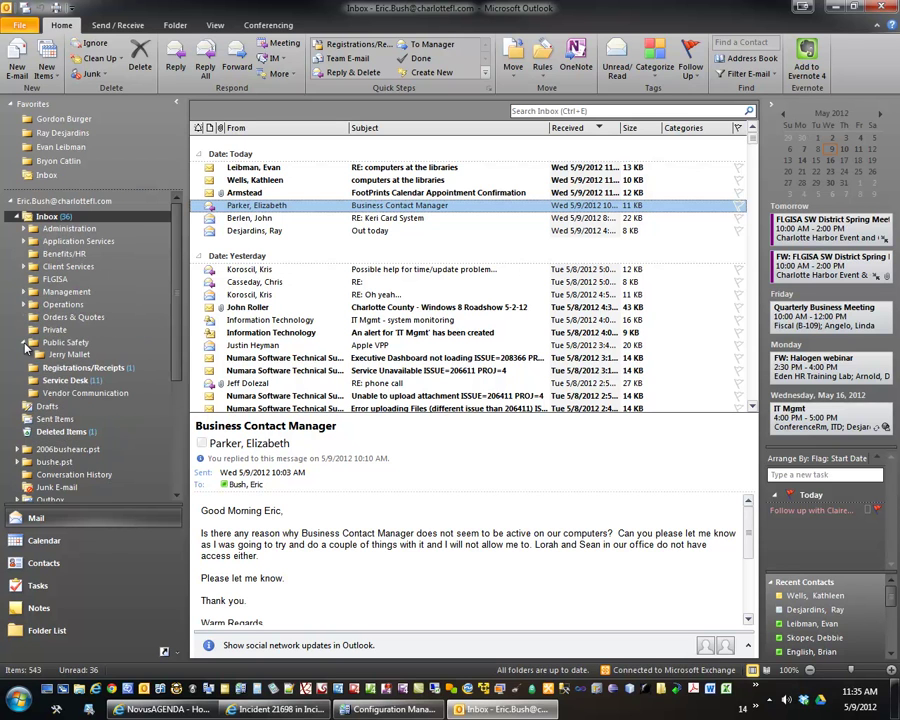
click(24, 343)
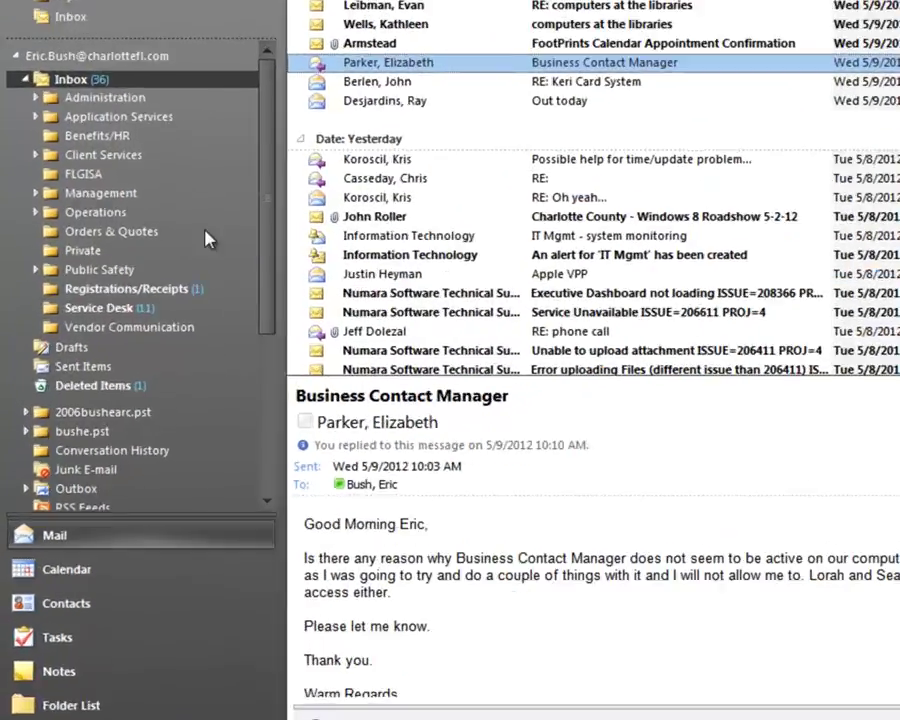
Expand Search Folders to reveal its four existing folders, then bring up its context menu
scroll(142, 343, down, 4)
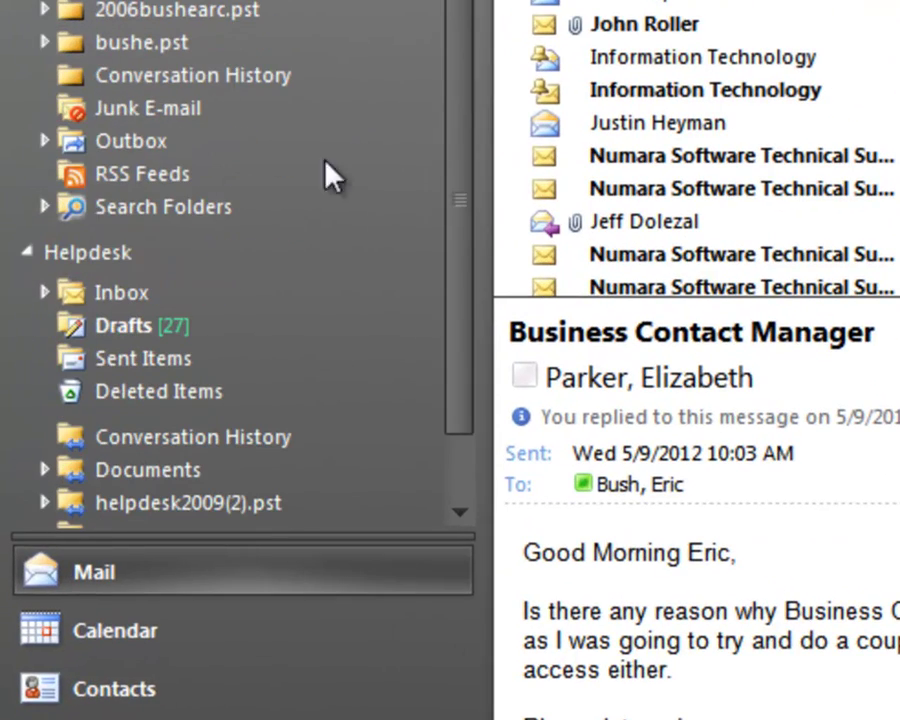
click(45, 207)
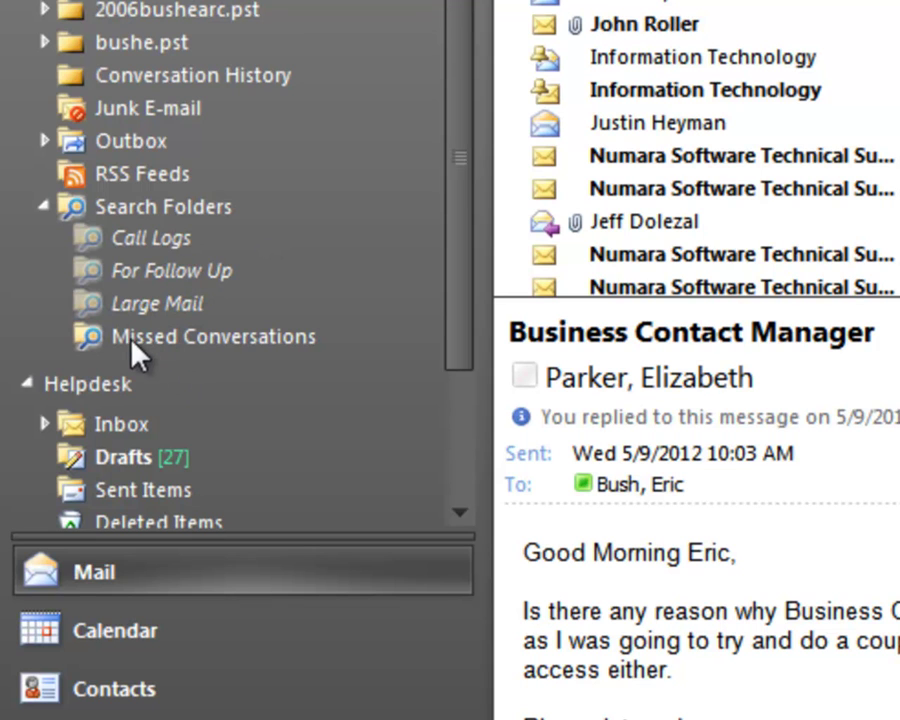
right_click(148, 212)
Create a new search folder of type Unread mail from the New Search Folder dialog
click(160, 222)
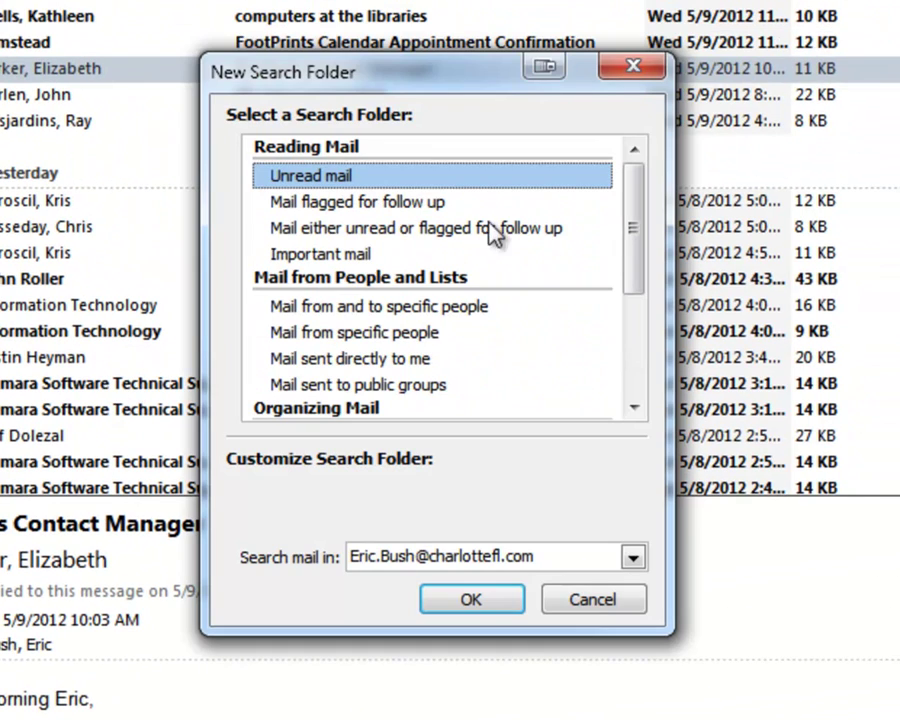
mouse_move(643, 195)
mouse_down()
mouse_move(635, 298)
mouse_move(633, 179)
mouse_up()
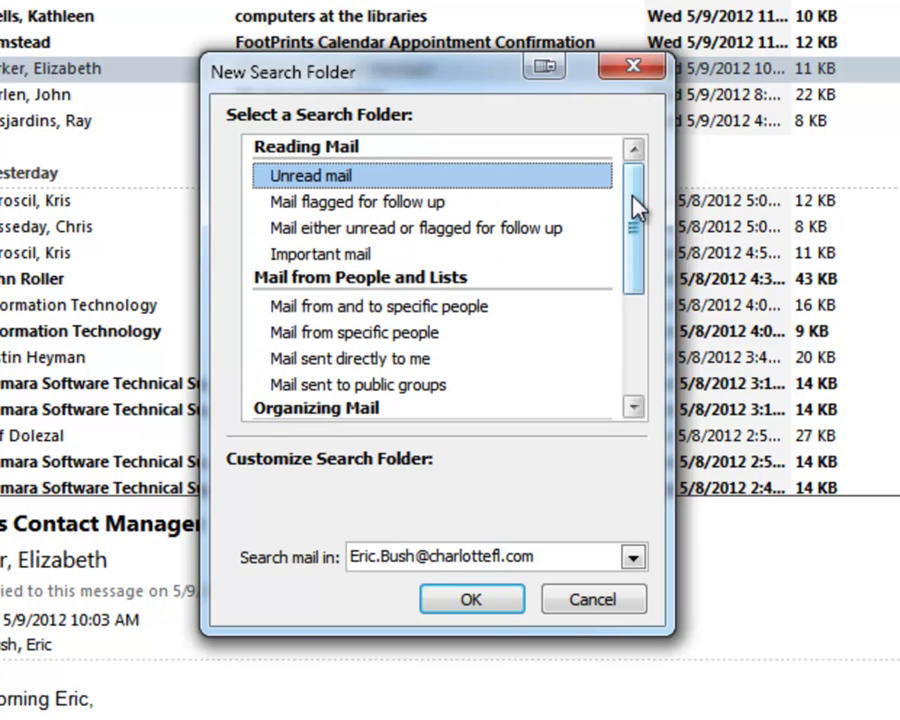
drag(630, 200, 632, 238)
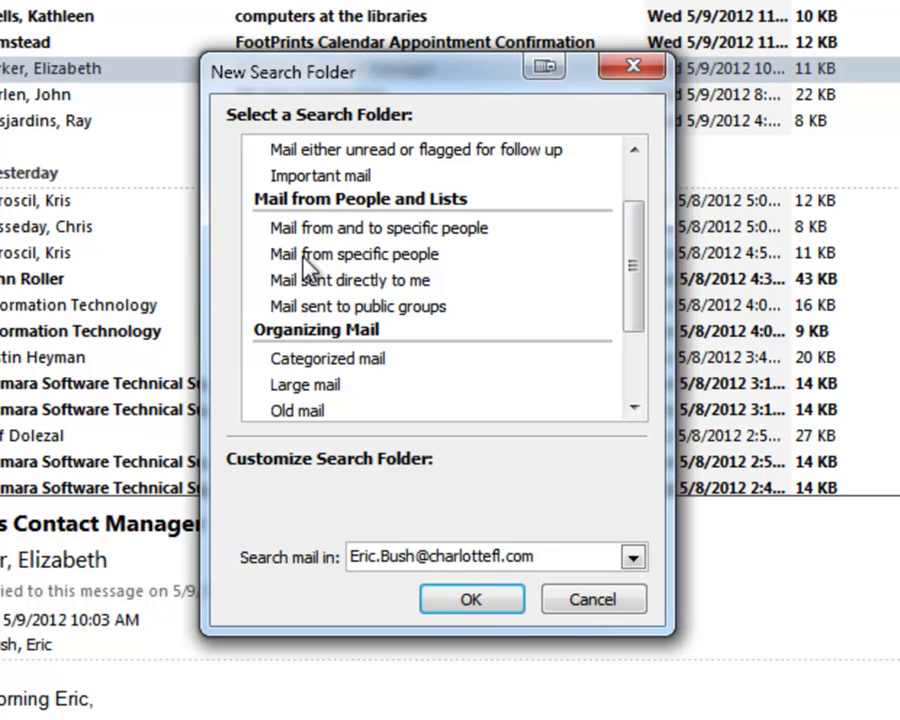
click(360, 285)
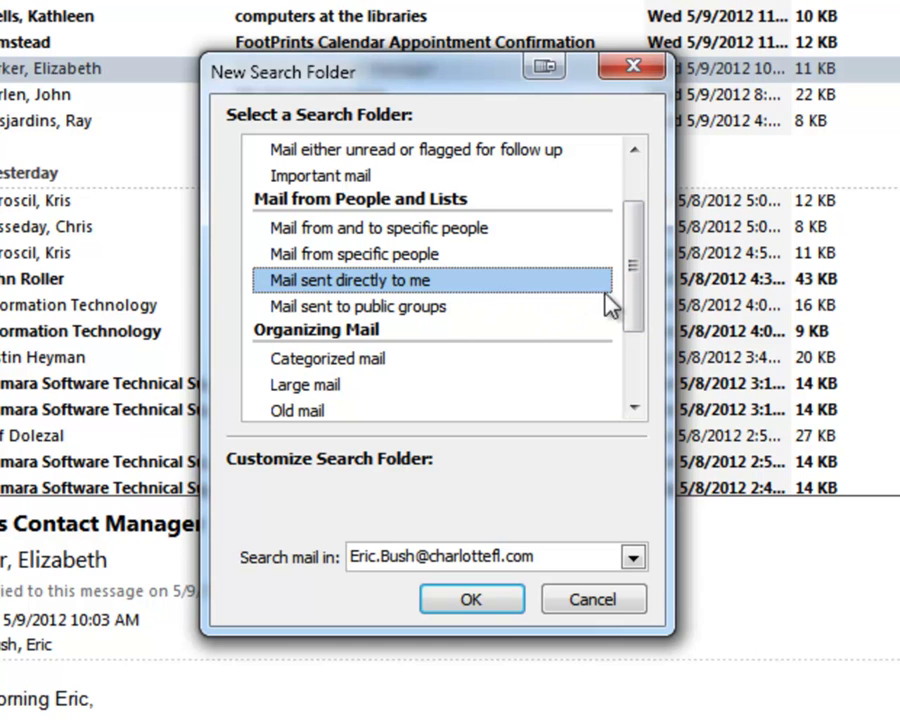
scroll(635, 301, down, 1)
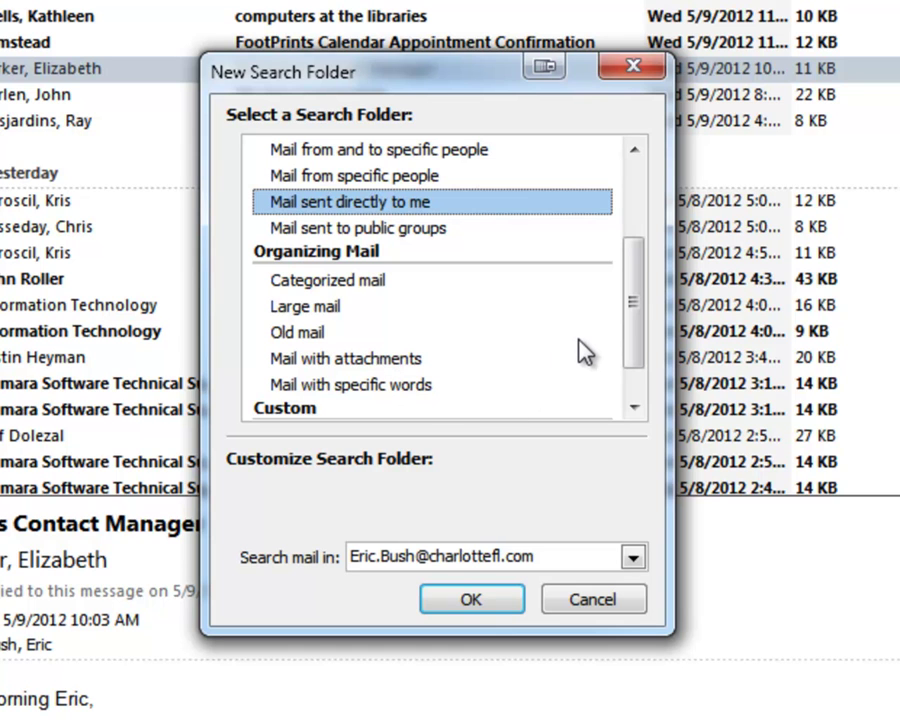
drag(634, 326, 630, 230)
click(312, 178)
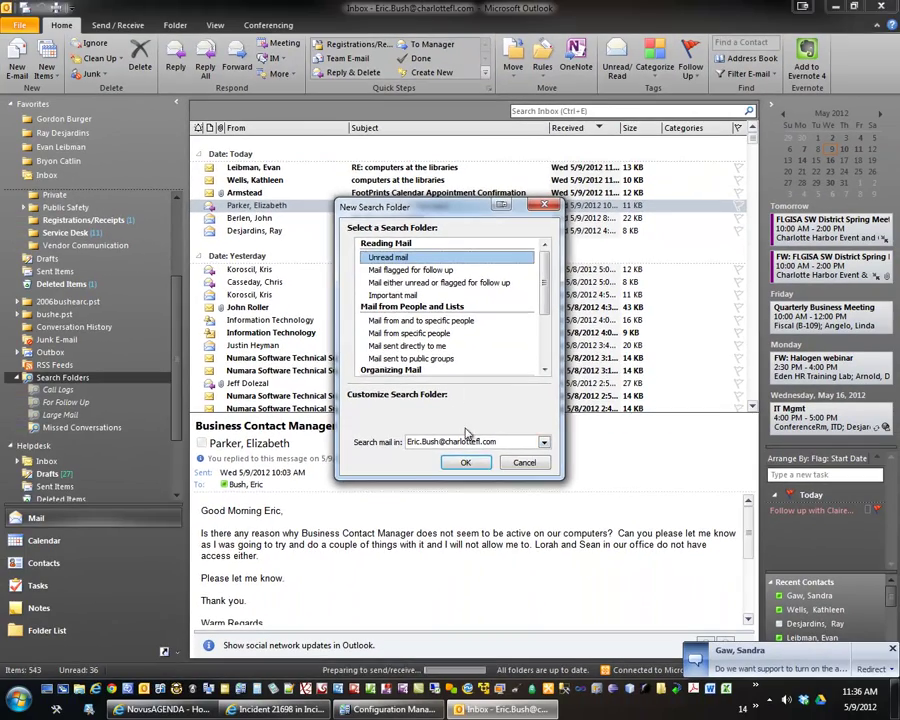
click(465, 462)
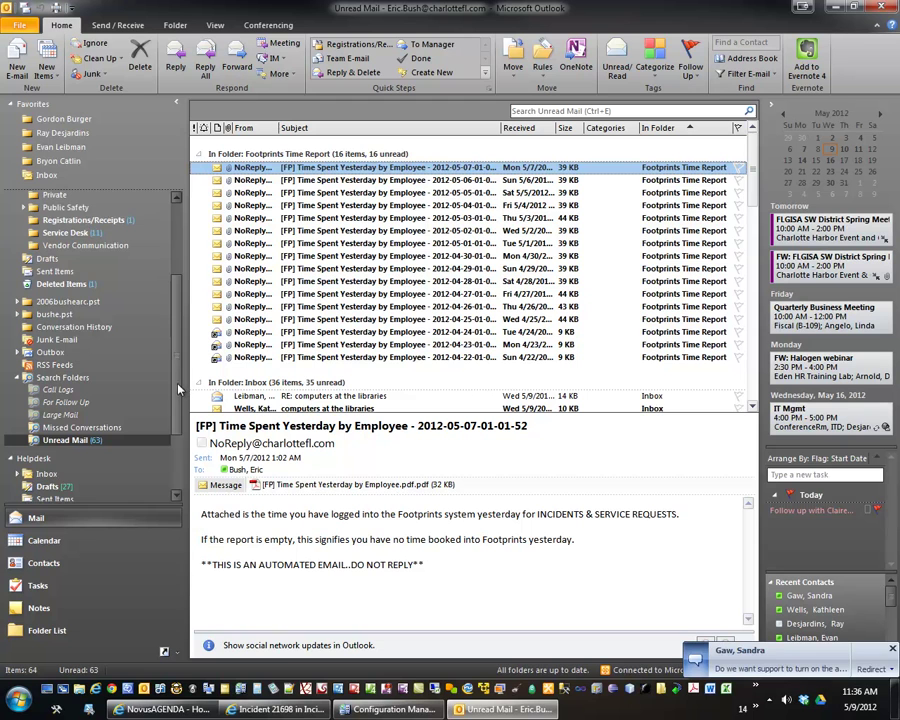
drag(180, 345, 171, 255)
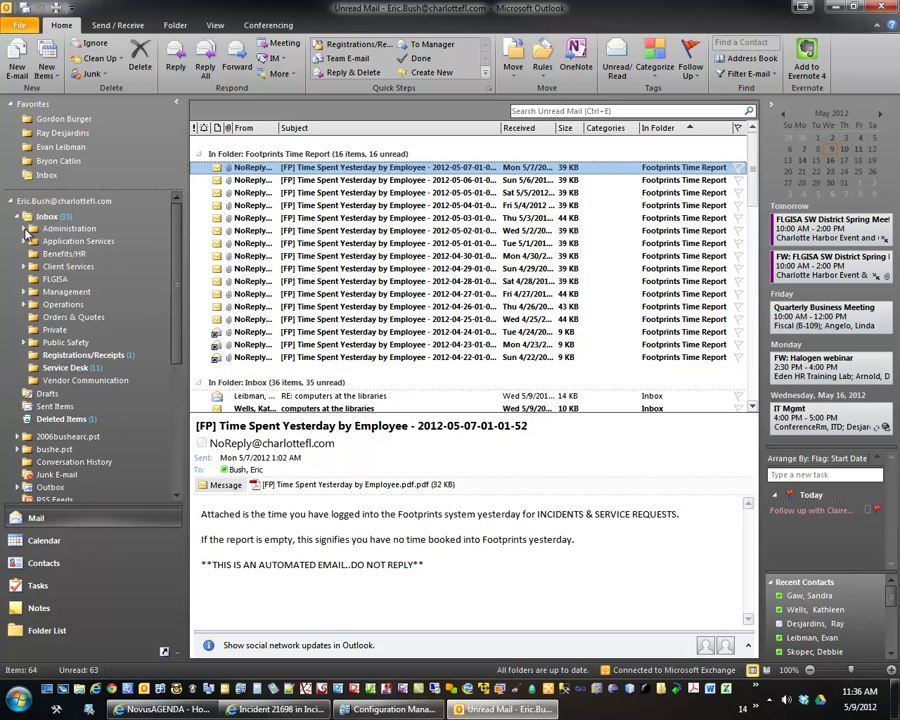
scroll(171, 341, down, 5)
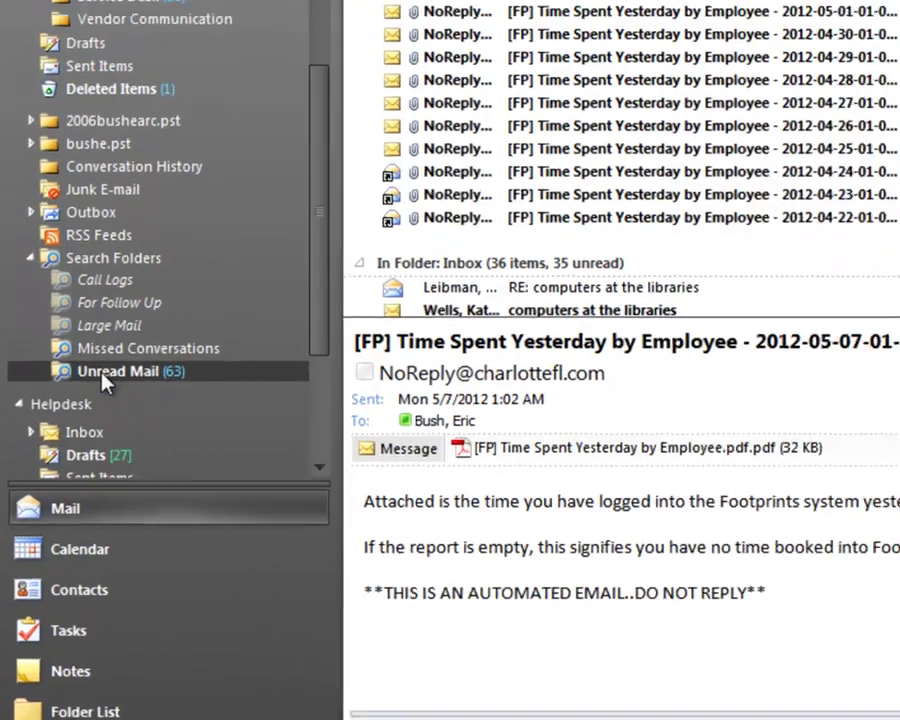
Show Unread Mail in Favorites and drag it to the top of the Favorites list
right_click(155, 367)
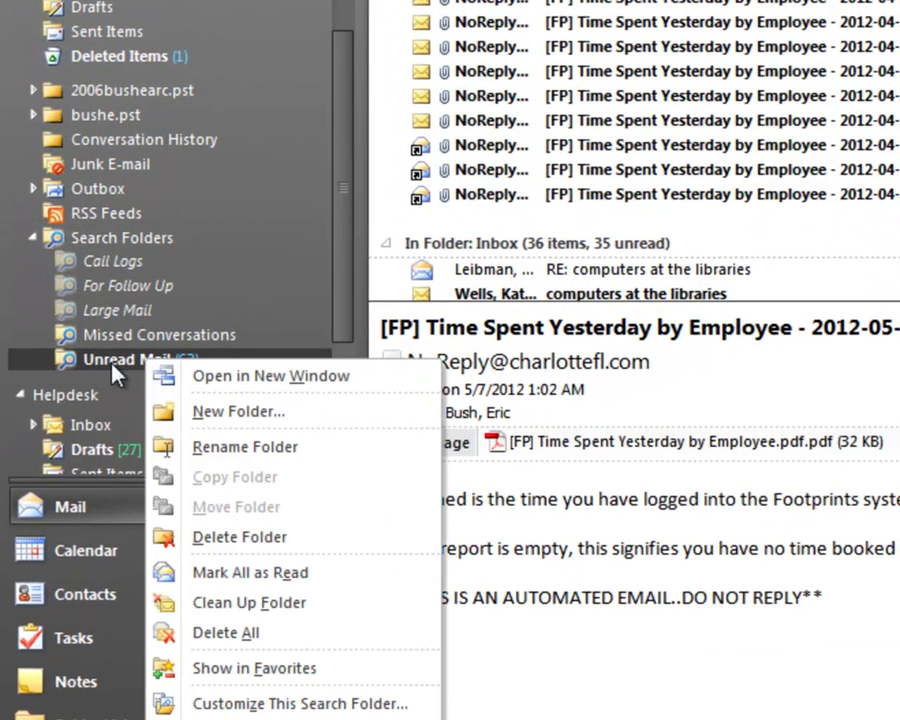
click(268, 670)
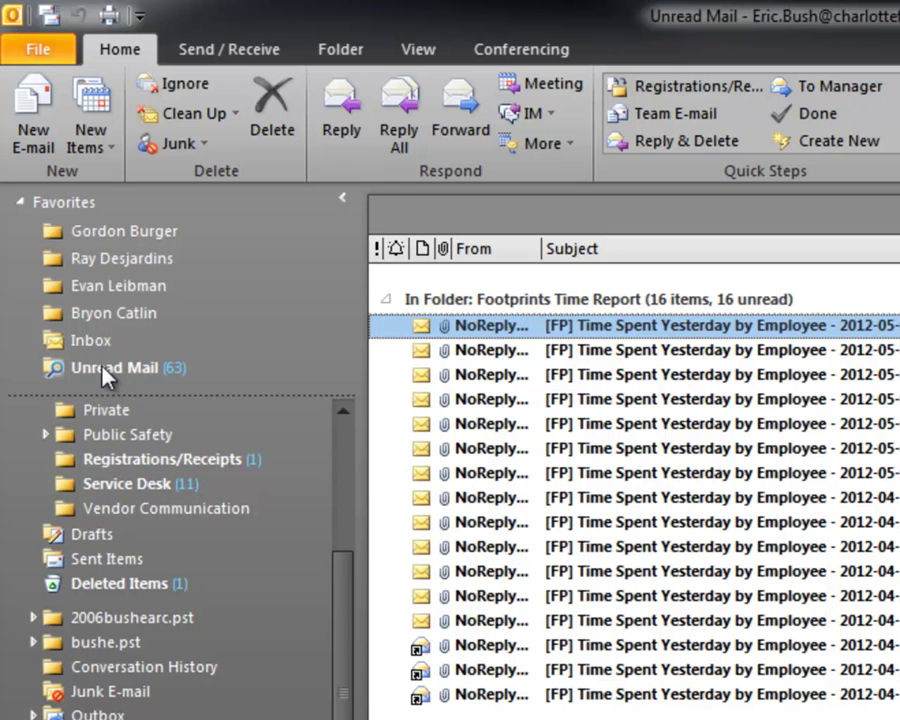
drag(125, 369, 143, 229)
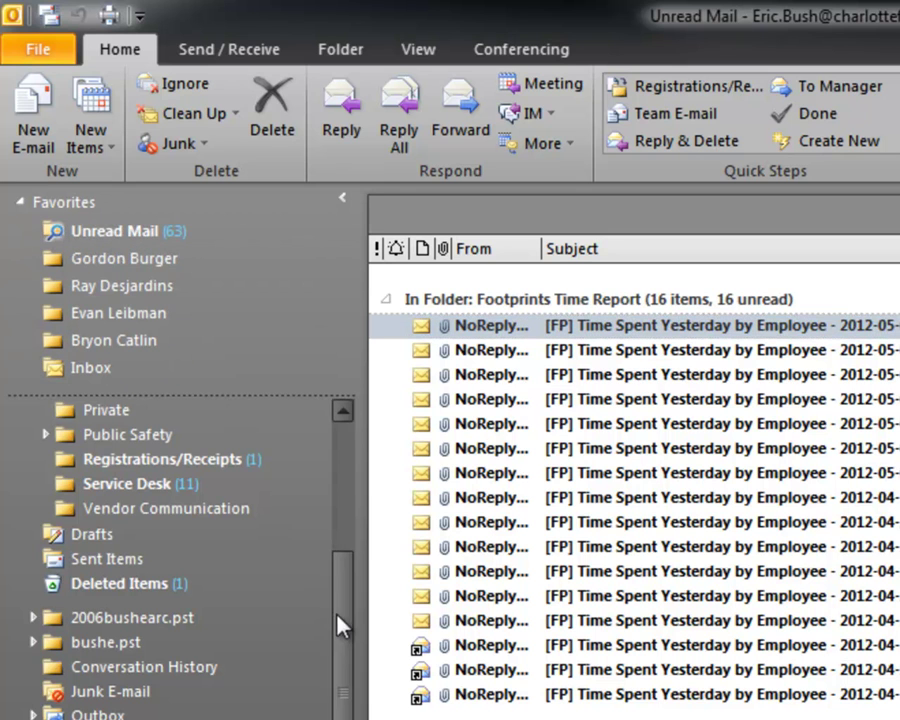
drag(330, 612, 346, 402)
Collapse and re-expand the Inbox subfolders, then open the Unread Mail favorite
click(33, 449)
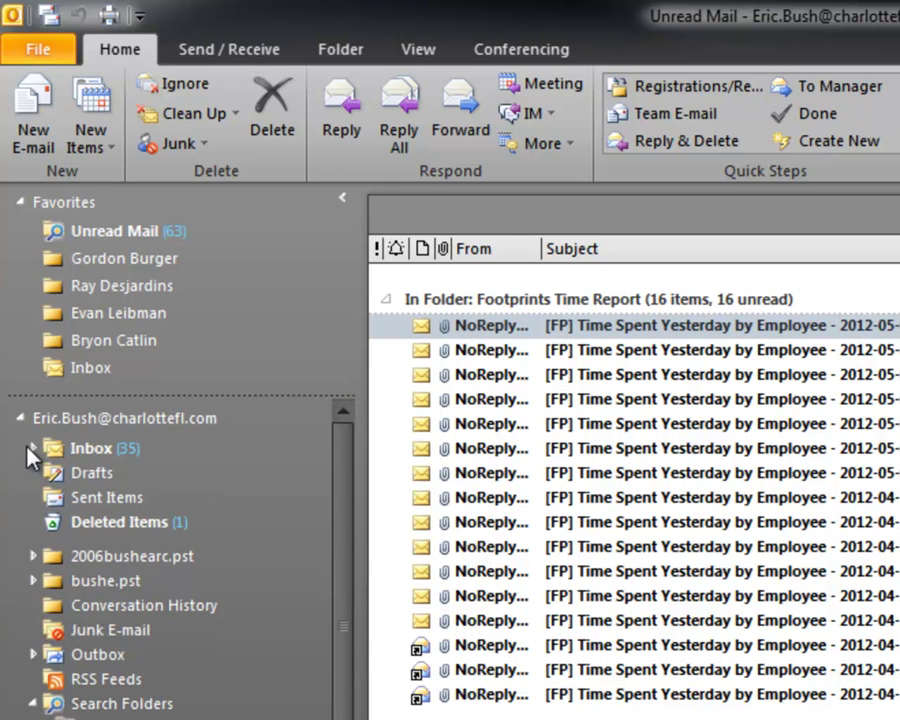
click(33, 449)
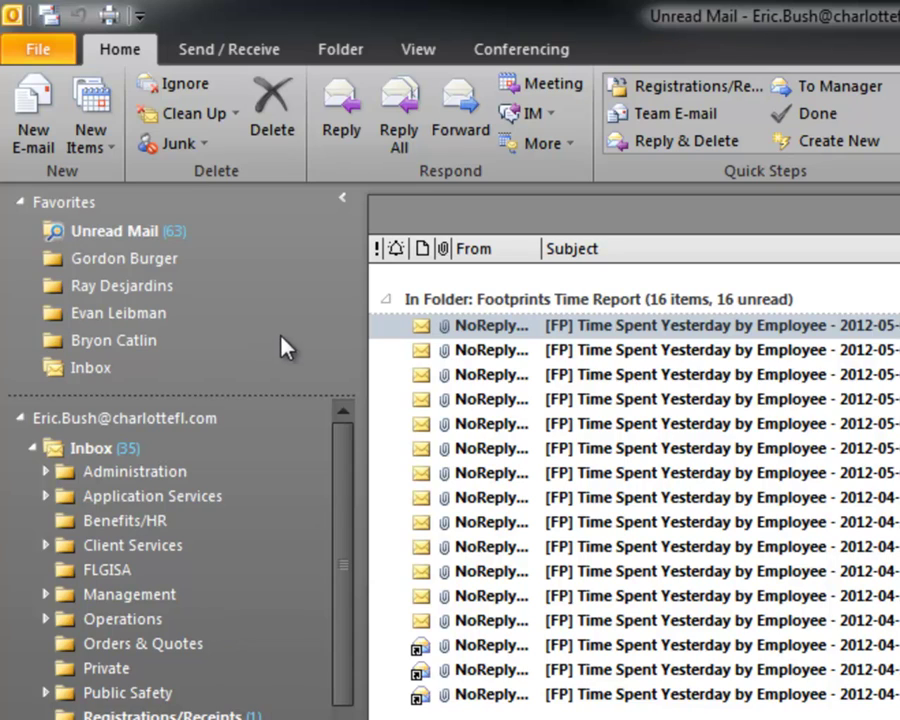
click(108, 236)
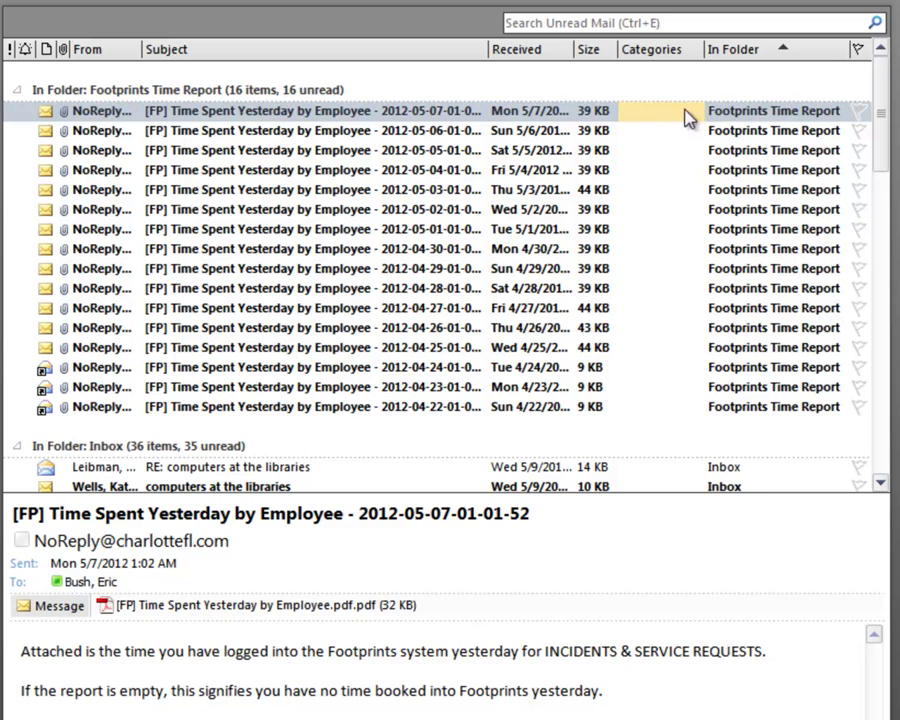
Collapse the Footprints Time Report, Inbox, Service Desk and Registrations/Receipts groups, then re-expand Inbox
click(15, 90)
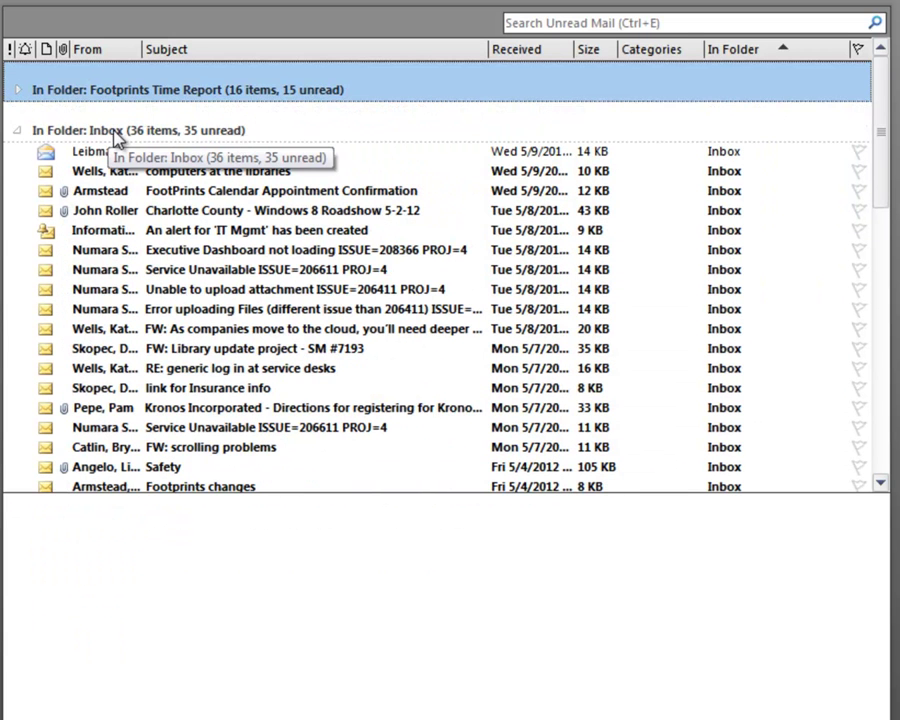
click(17, 130)
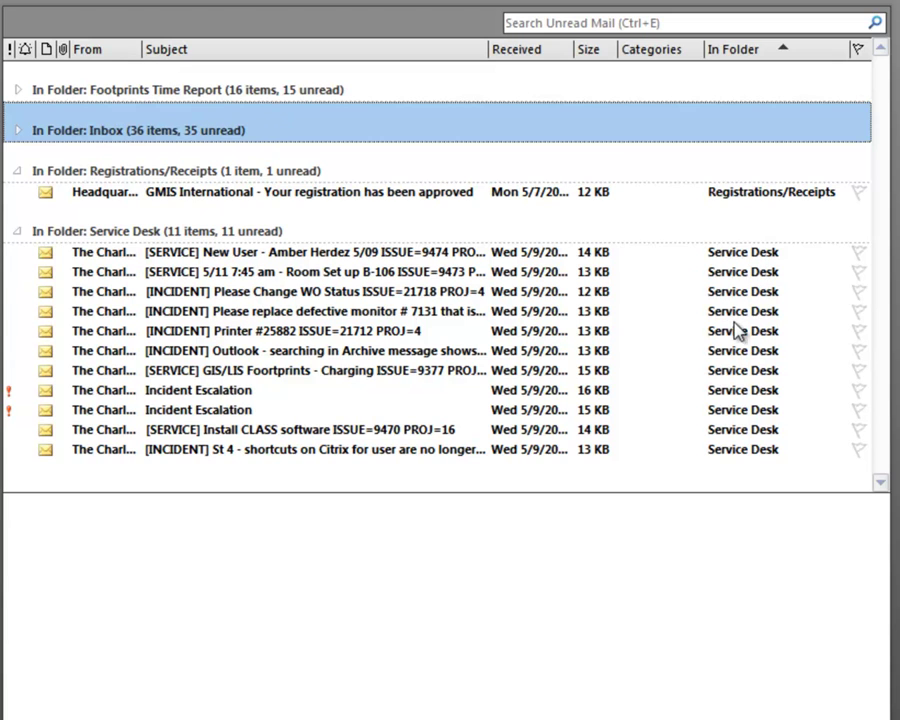
click(16, 231)
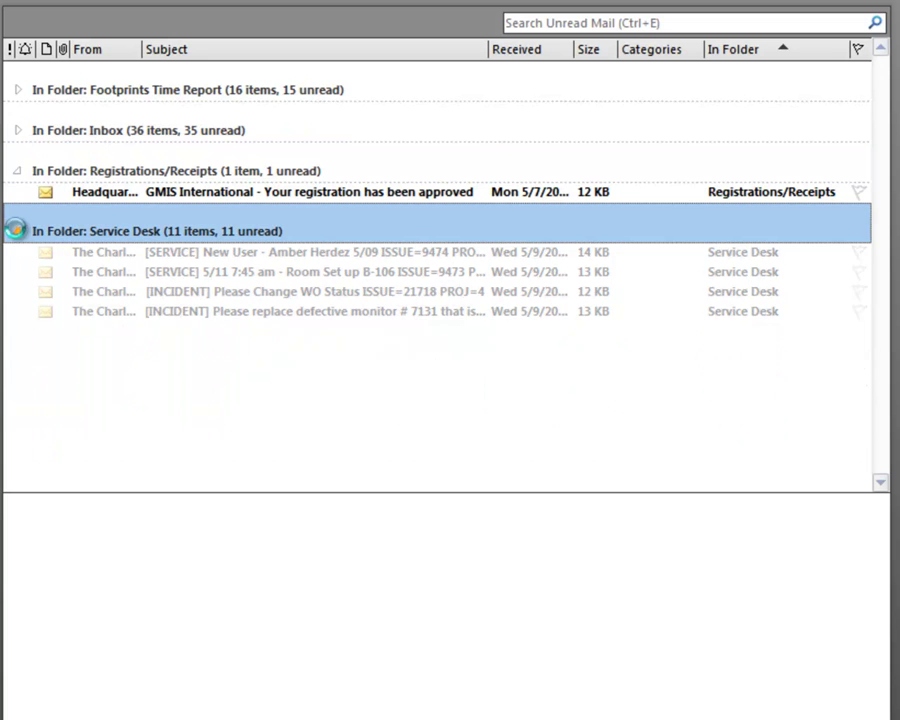
click(16, 170)
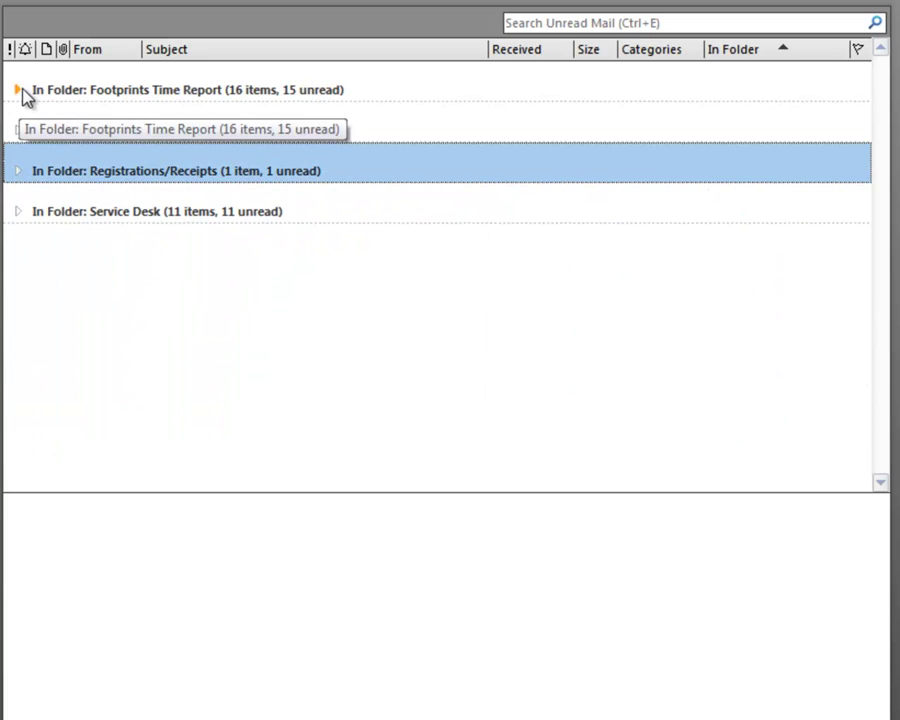
click(17, 131)
scroll(283, 230, down, 7)
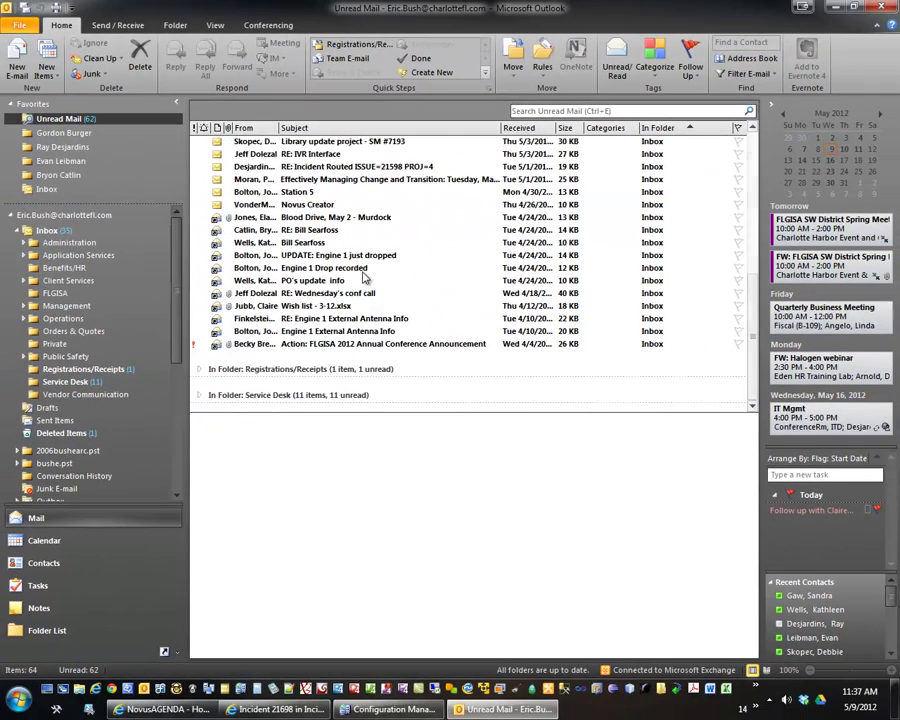
scroll(365, 278, up, 10)
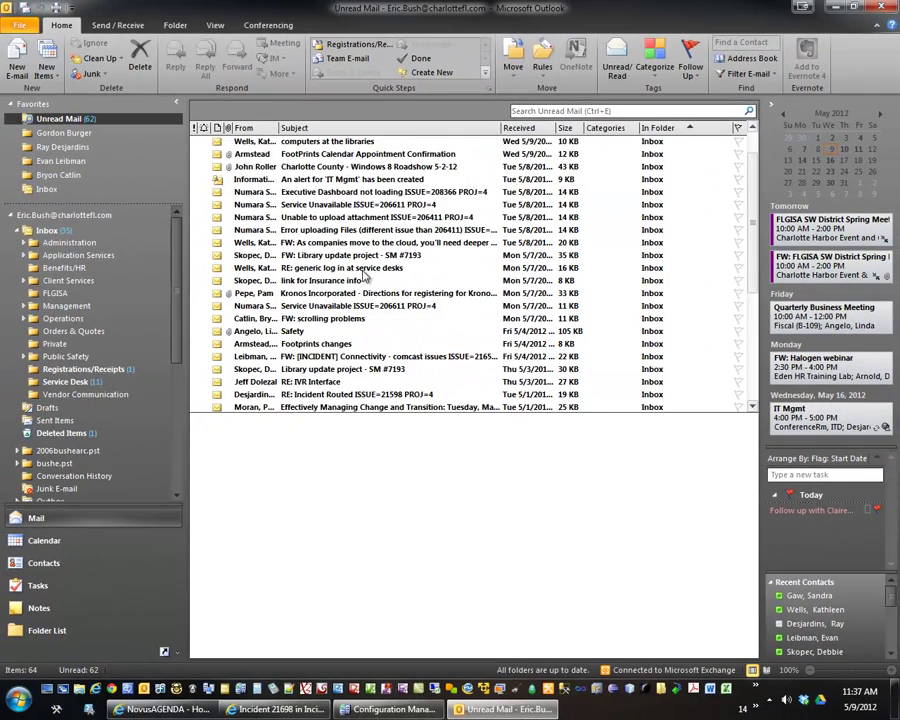
scroll(318, 205, down, 7)
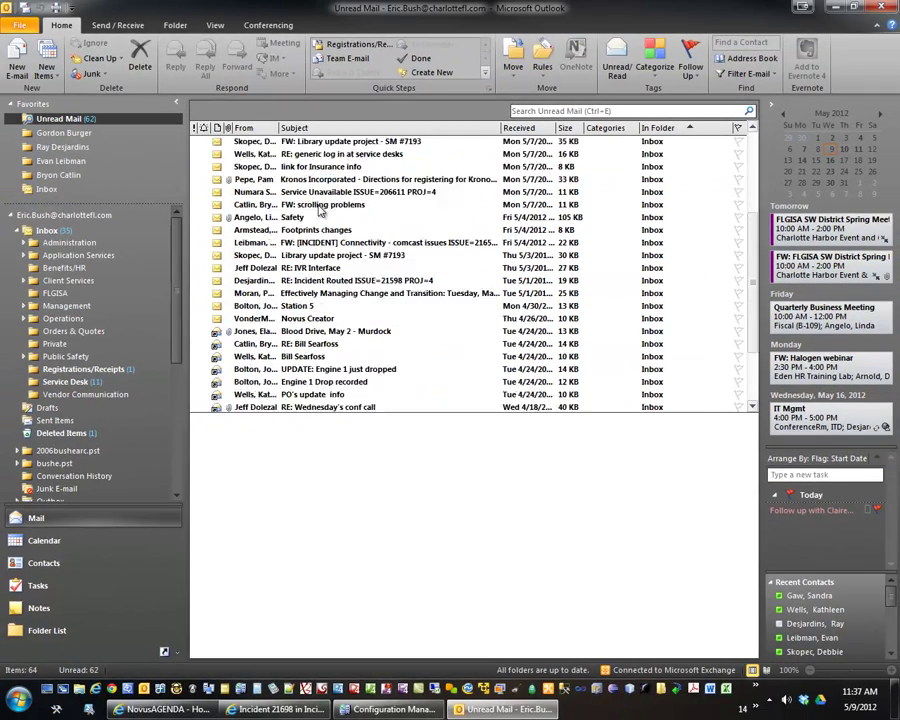
scroll(318, 205, up, 7)
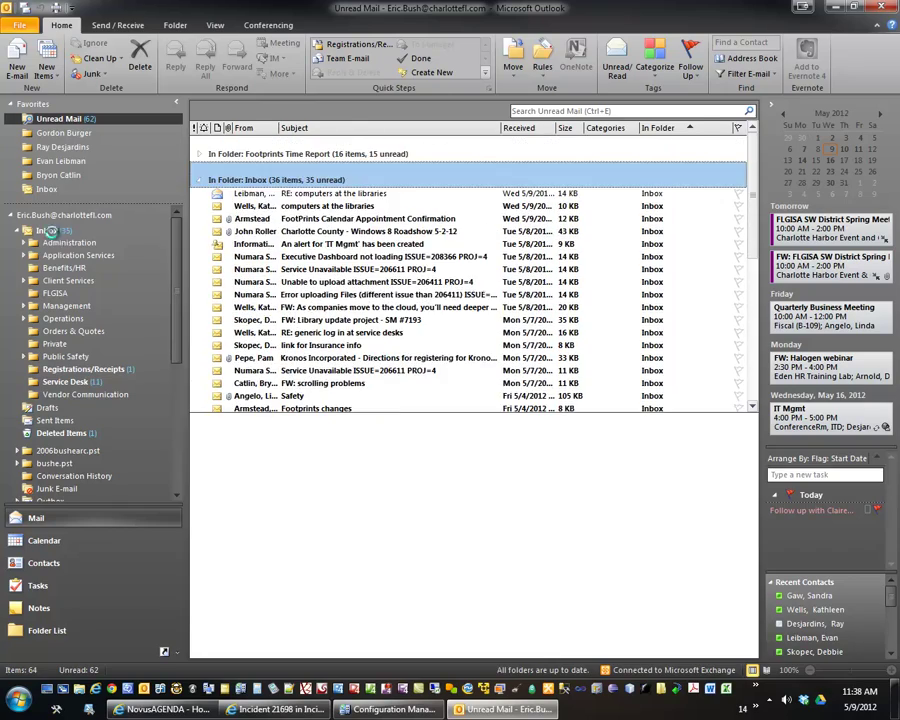
Switch to the Inbox folder and scroll through its messages
click(47, 231)
scroll(345, 250, down, 15)
scroll(345, 257, down, 20)
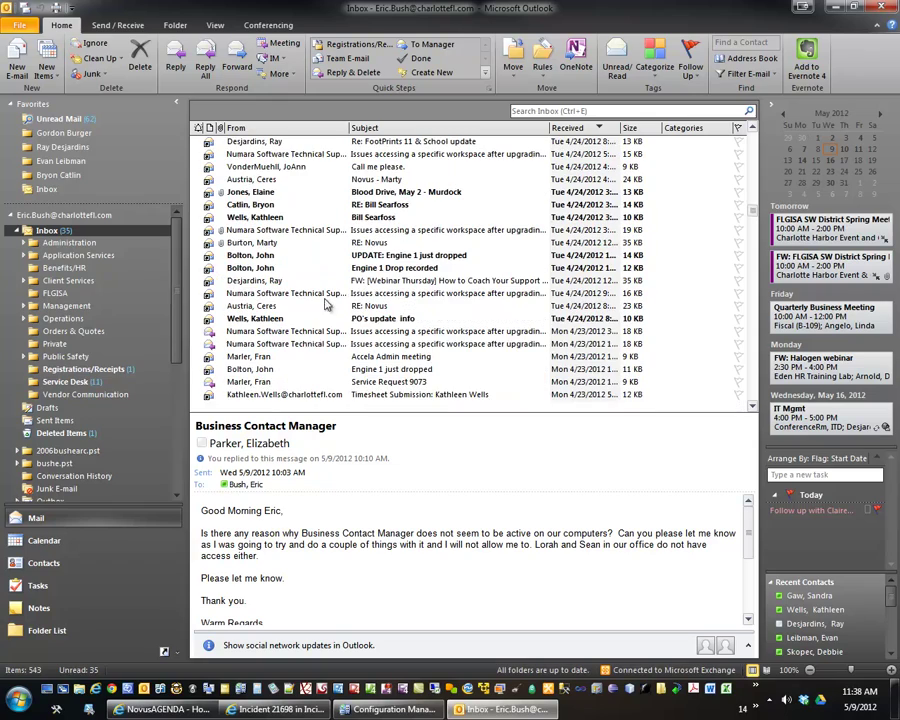
scroll(455, 330, up, 20)
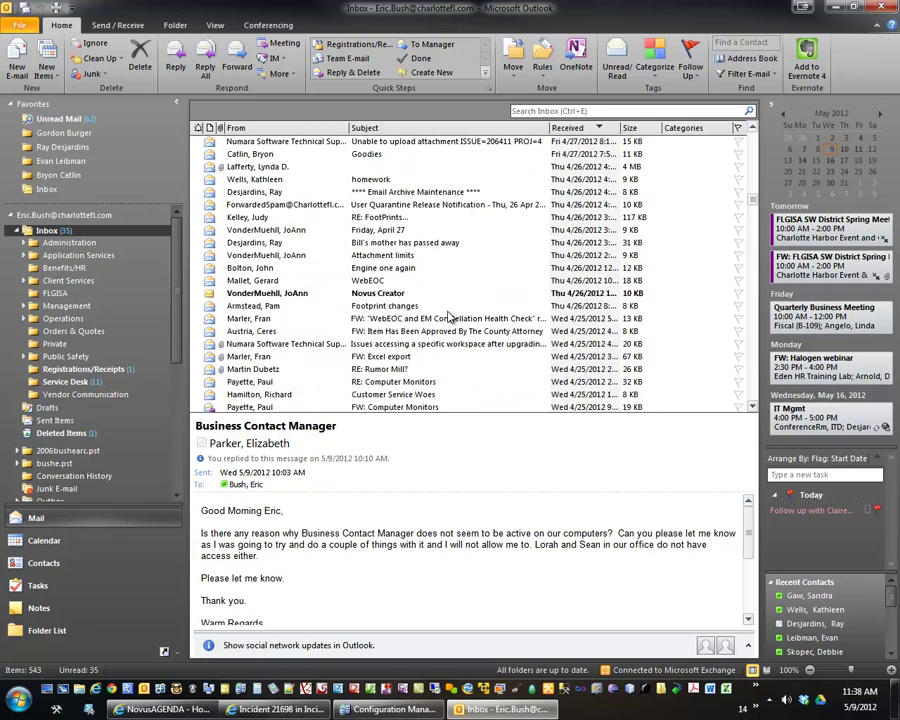